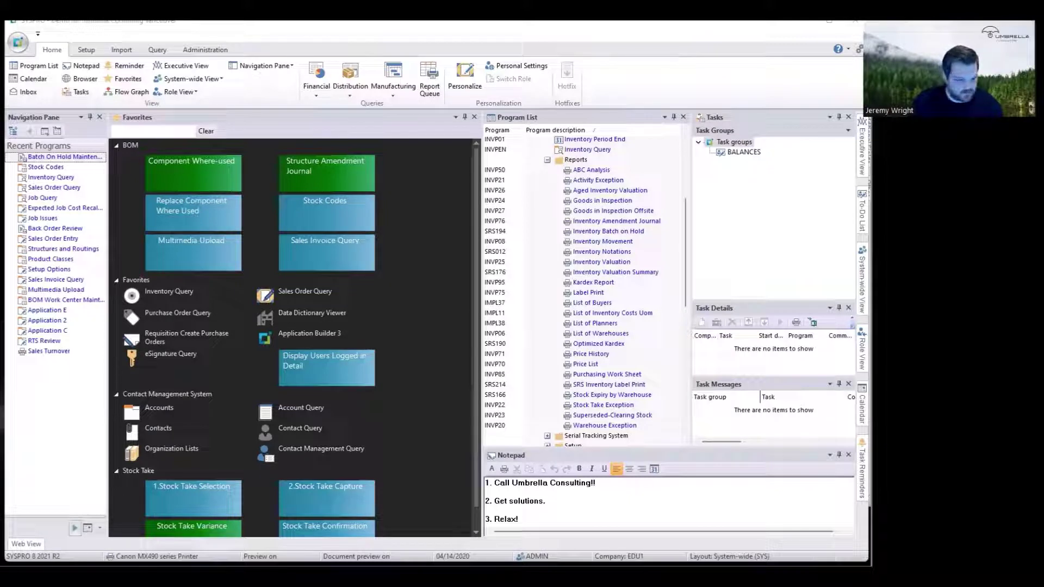
Load stock code B111 (Diamond Frame) into Stock Code Maintenance via a b11 lookup
click(40, 169)
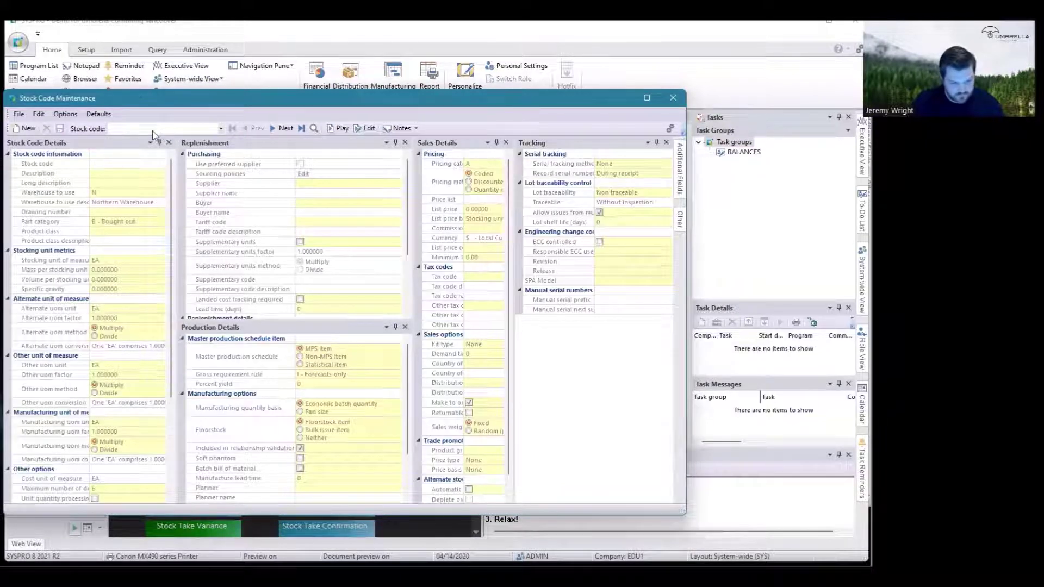
text(b)
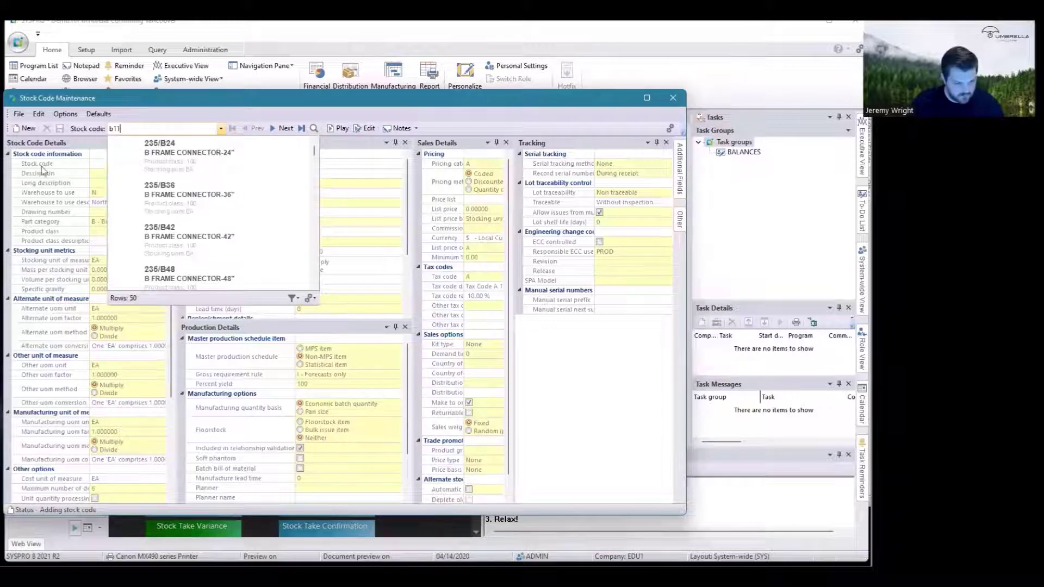
text(11)
click(169, 159)
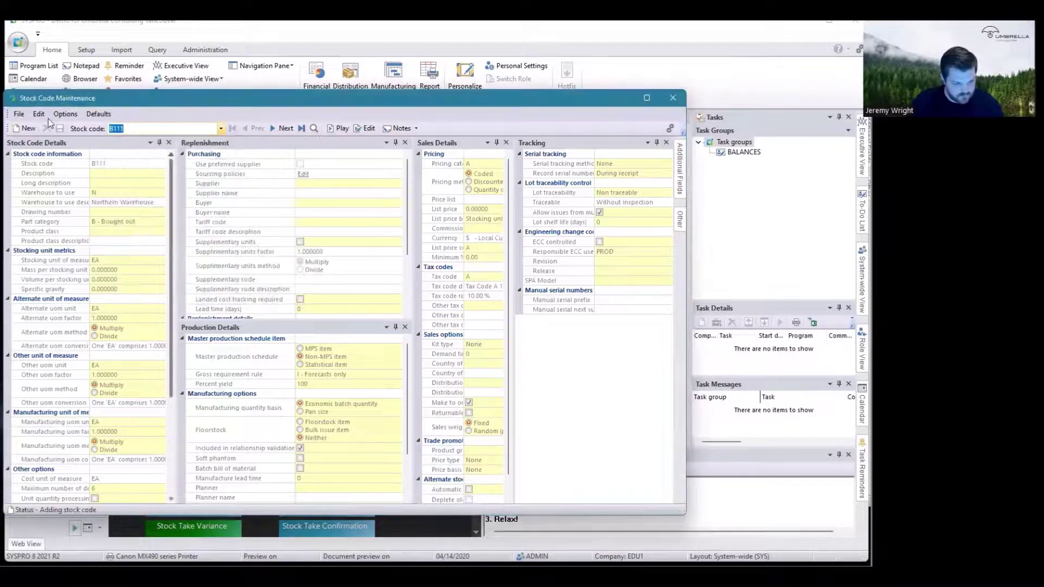
key(Tab)
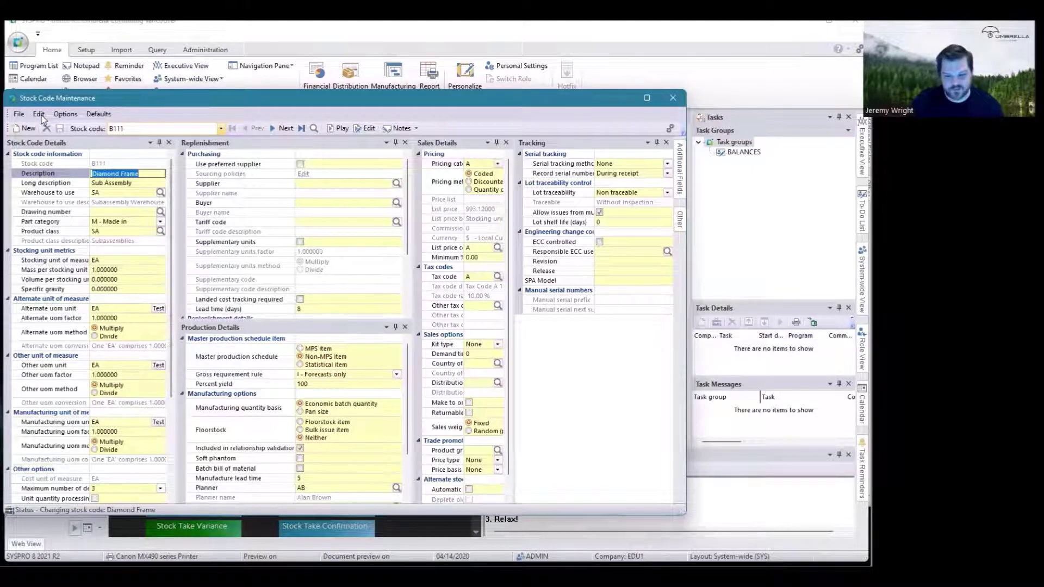
click(41, 116)
Set B111 to Full hold with reason code IE (Incorrectly entered twice) and save
click(60, 184)
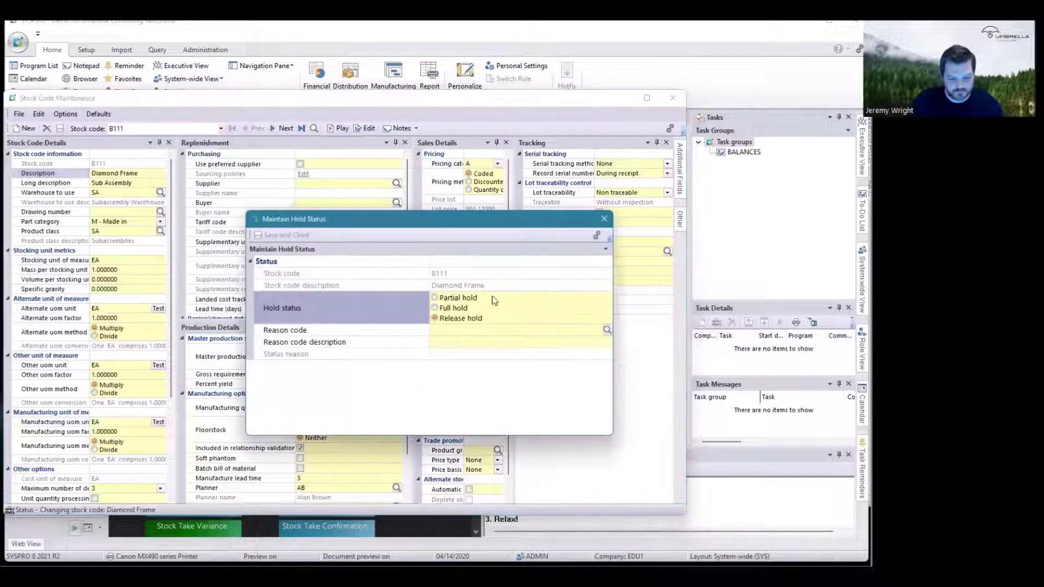
click(458, 309)
click(607, 329)
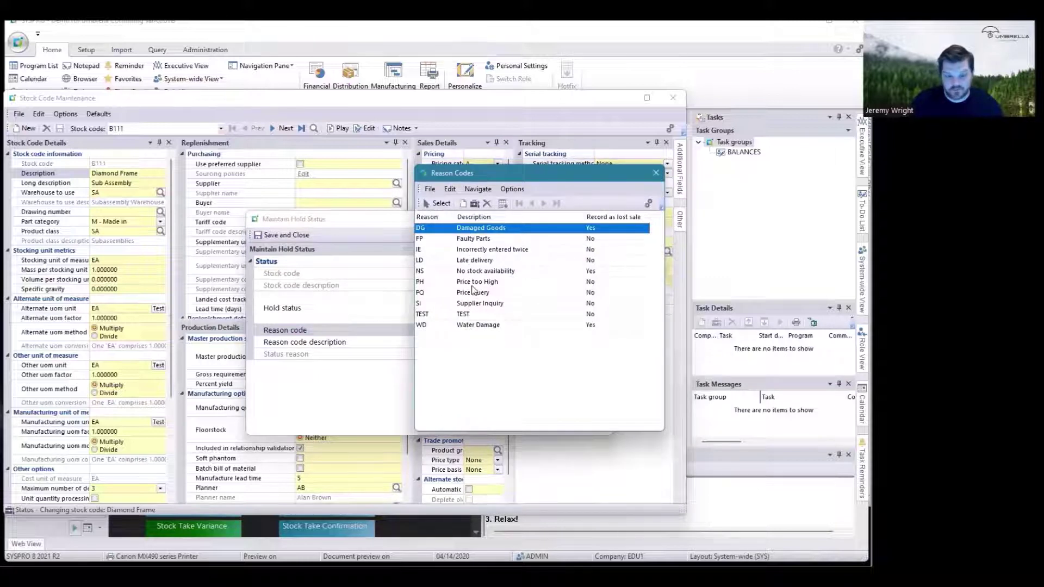
click(472, 251)
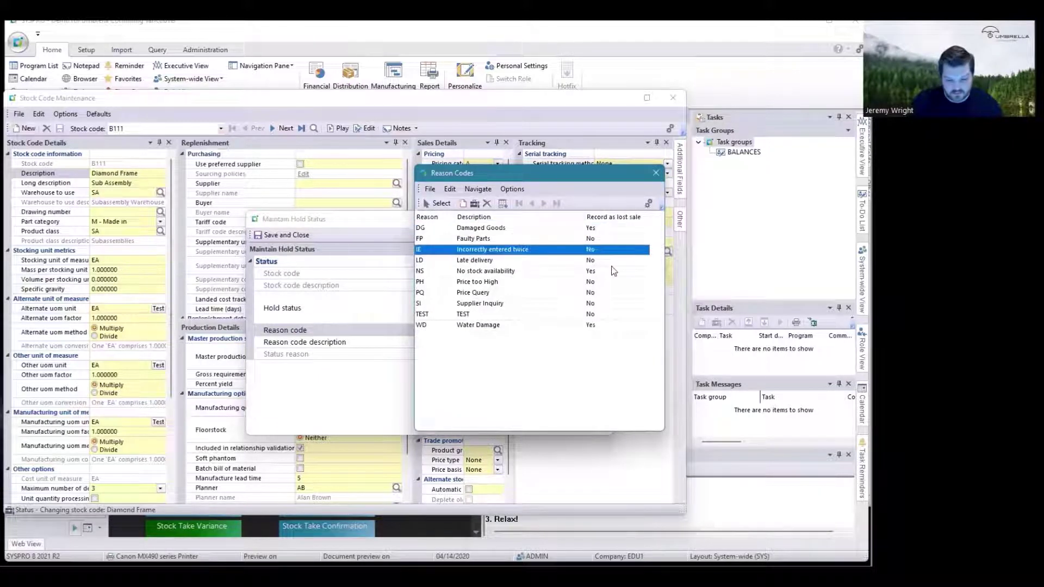
click(439, 204)
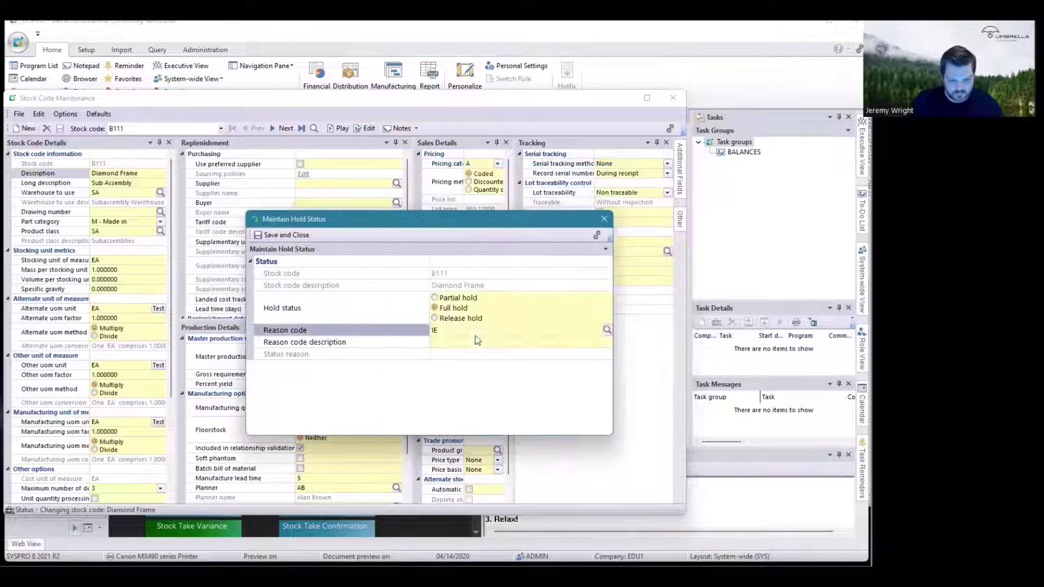
click(283, 237)
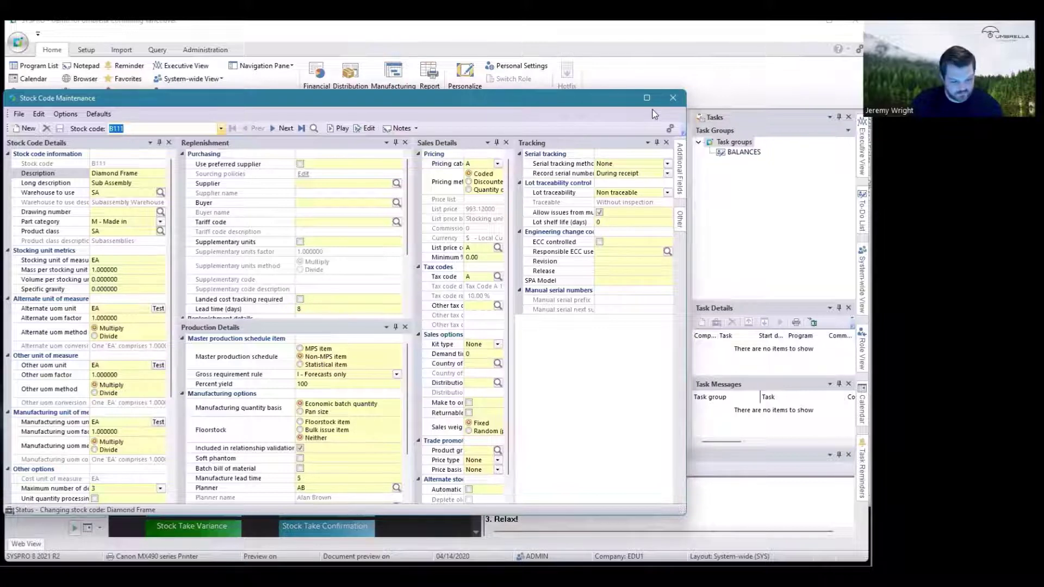
Open On Hold Maintenance and limit the selection to stock codes 200 through 300
click(681, 357)
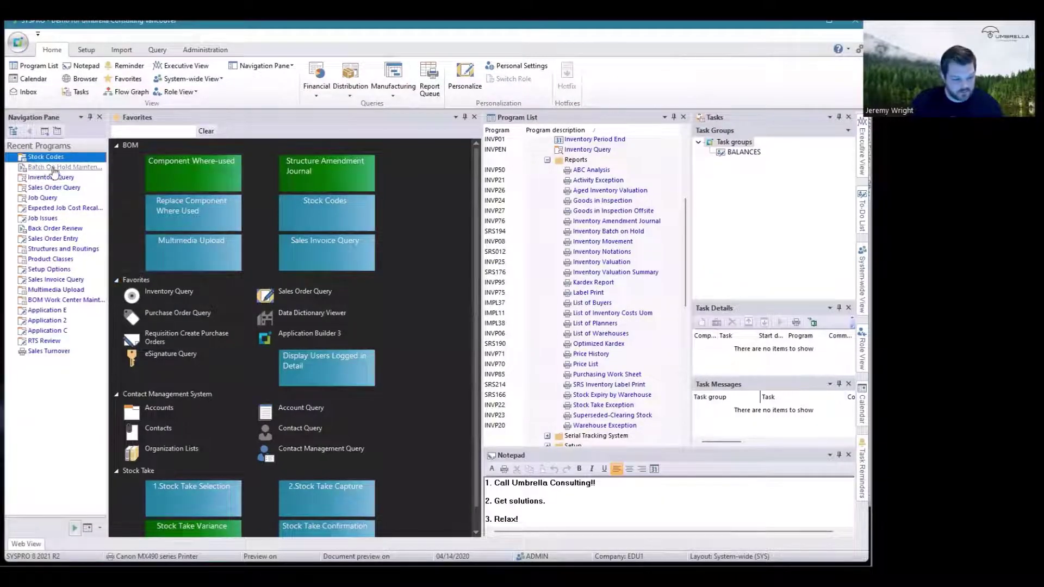
click(61, 169)
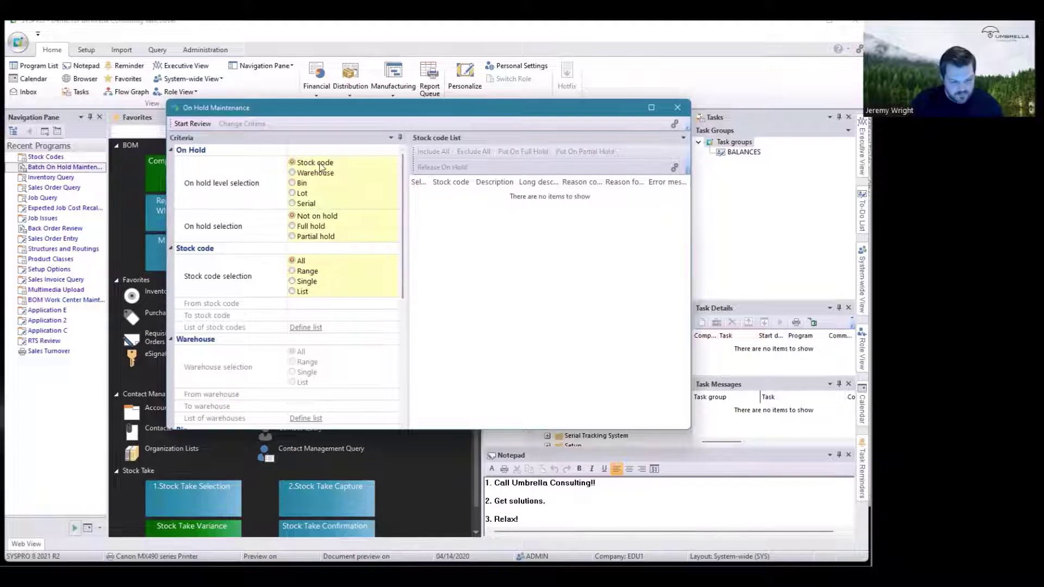
click(307, 218)
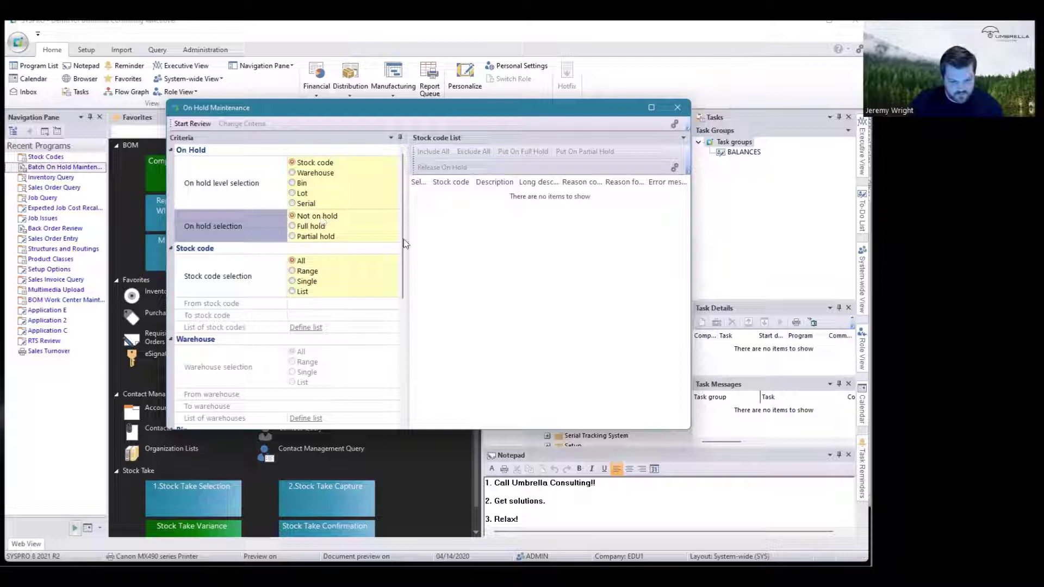
click(301, 272)
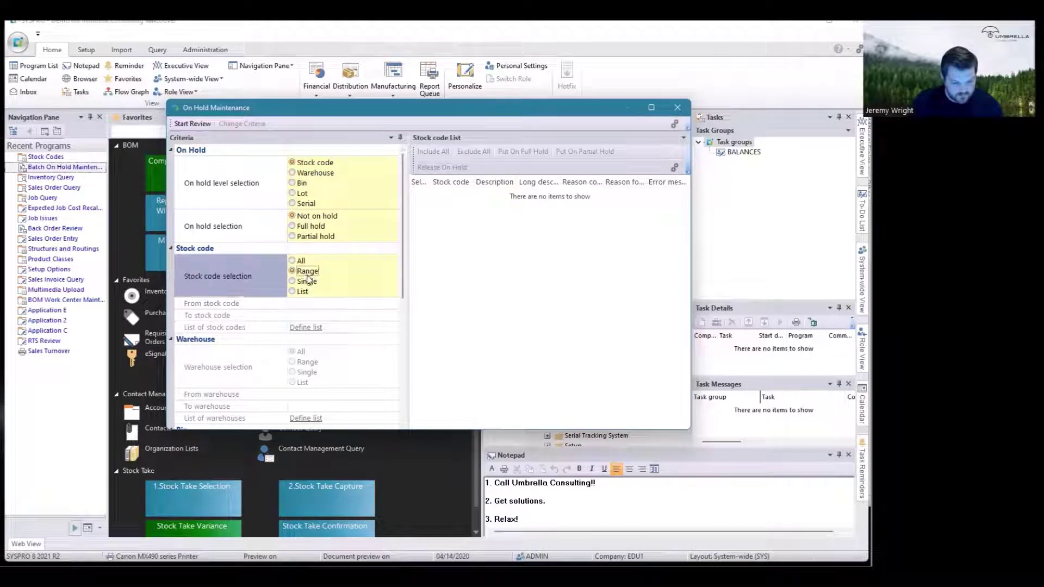
click(301, 304)
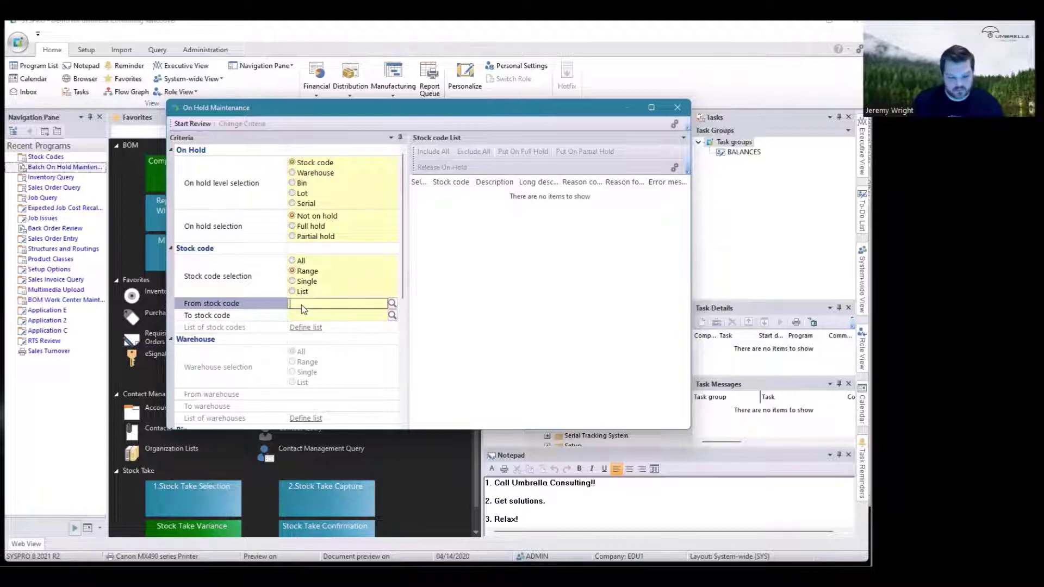
text(2)
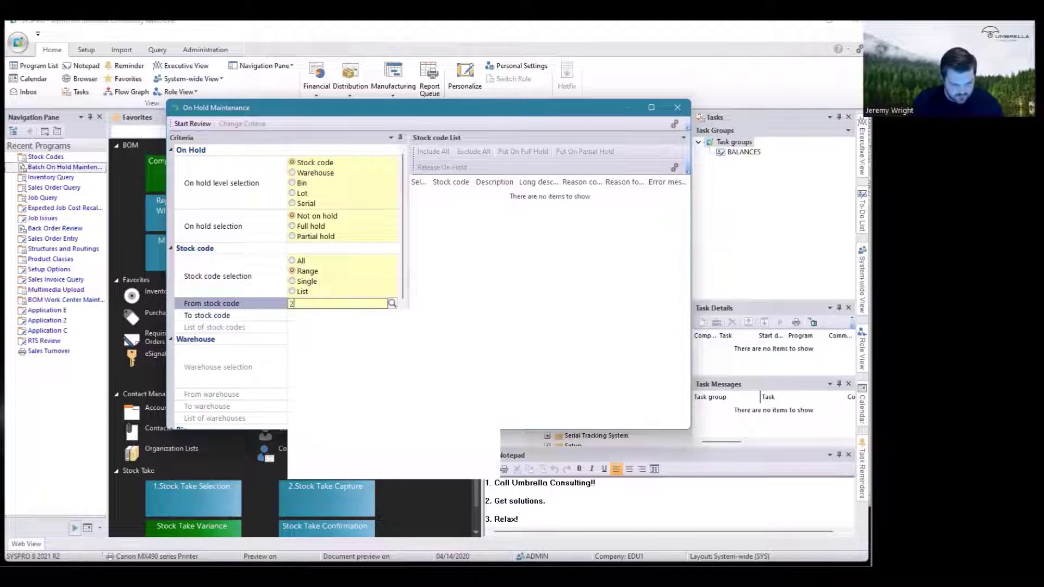
text(00)
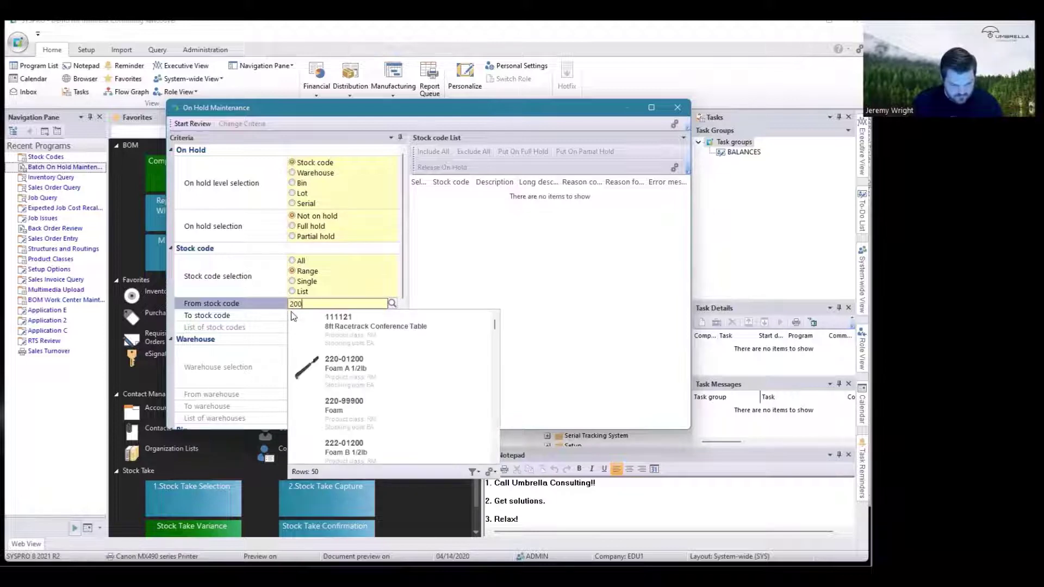
click(292, 314)
text(300)
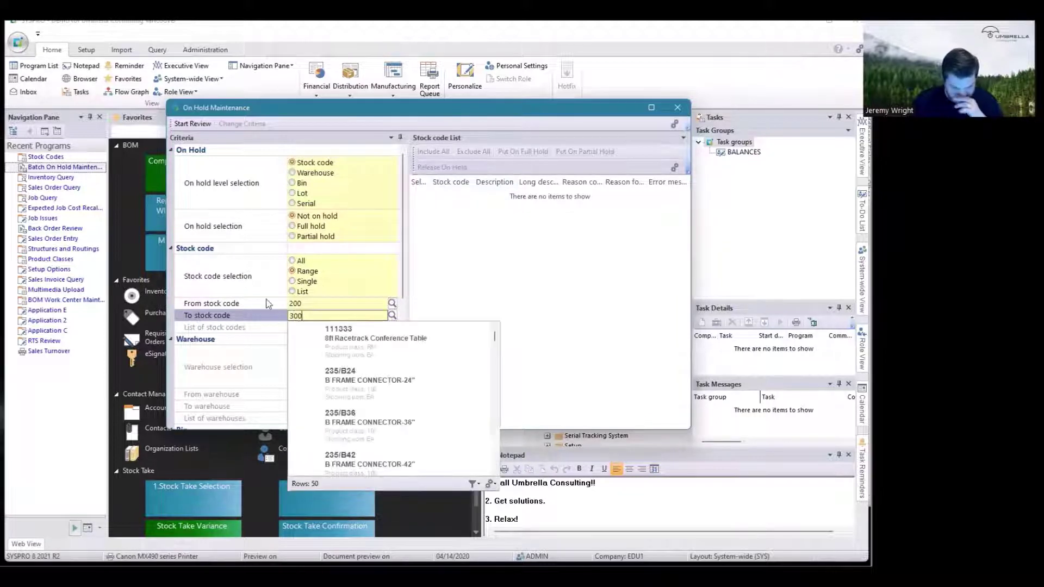
click(274, 318)
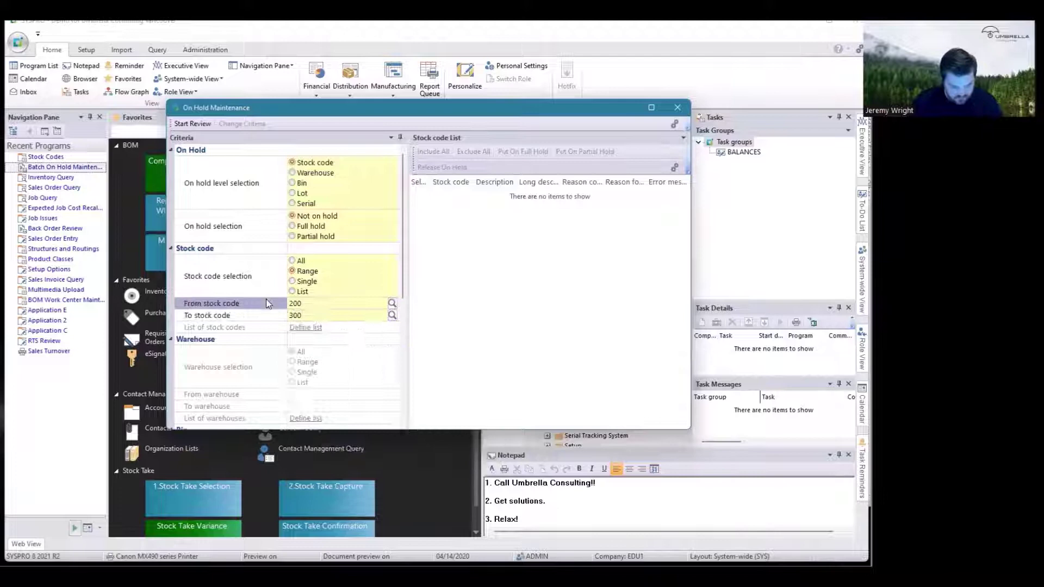
Set the default reason code to TEST and the reason on hold to 'test'
scroll(274, 335, down, 10)
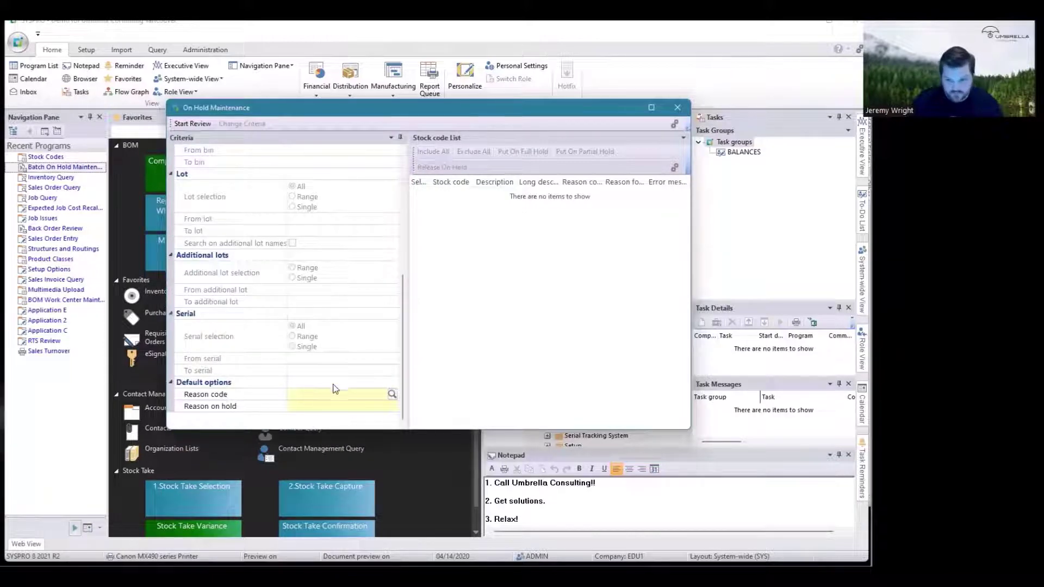
click(392, 394)
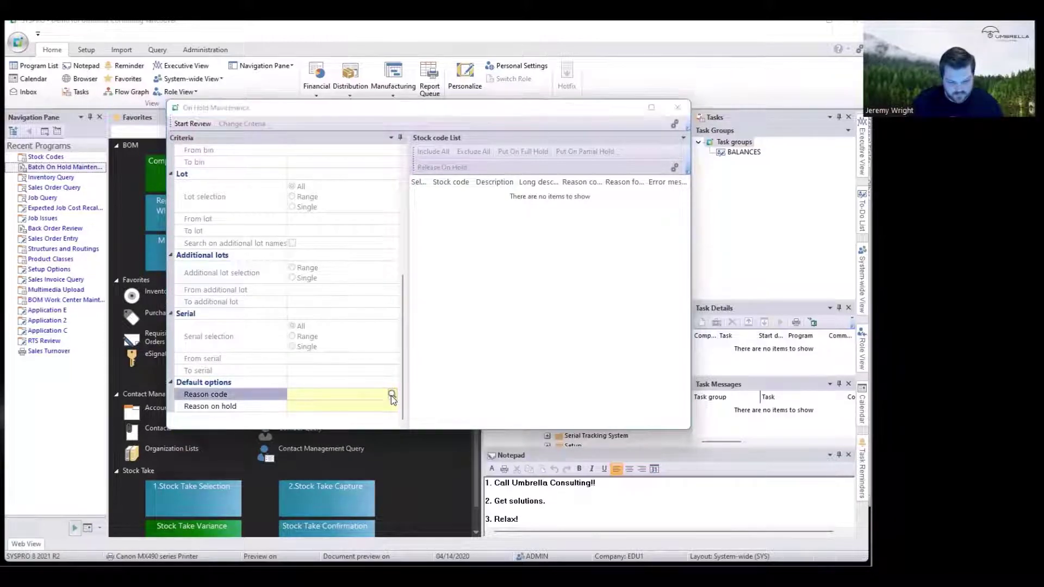
click(463, 316)
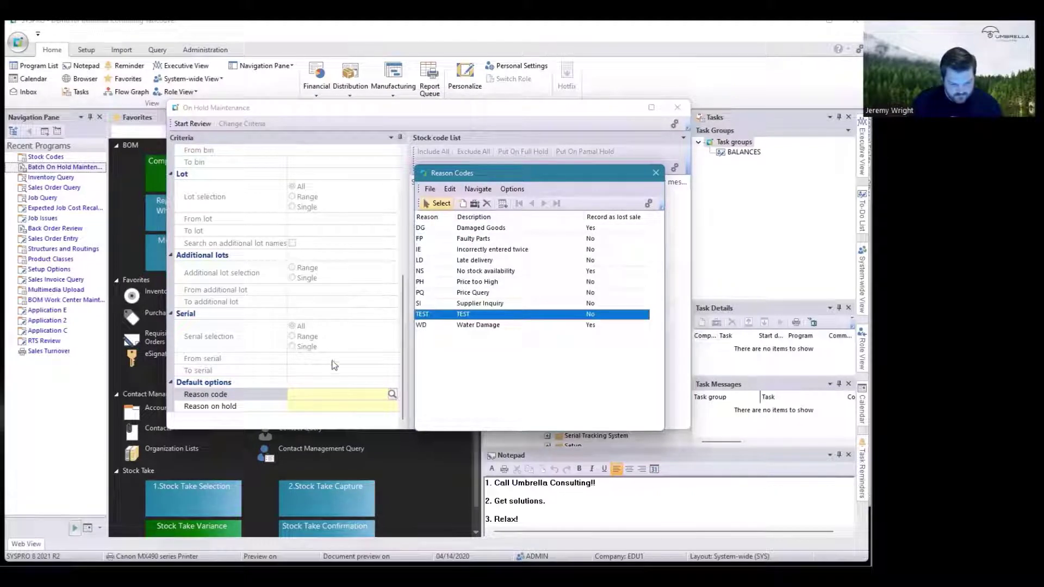
key(Return)
click(310, 407)
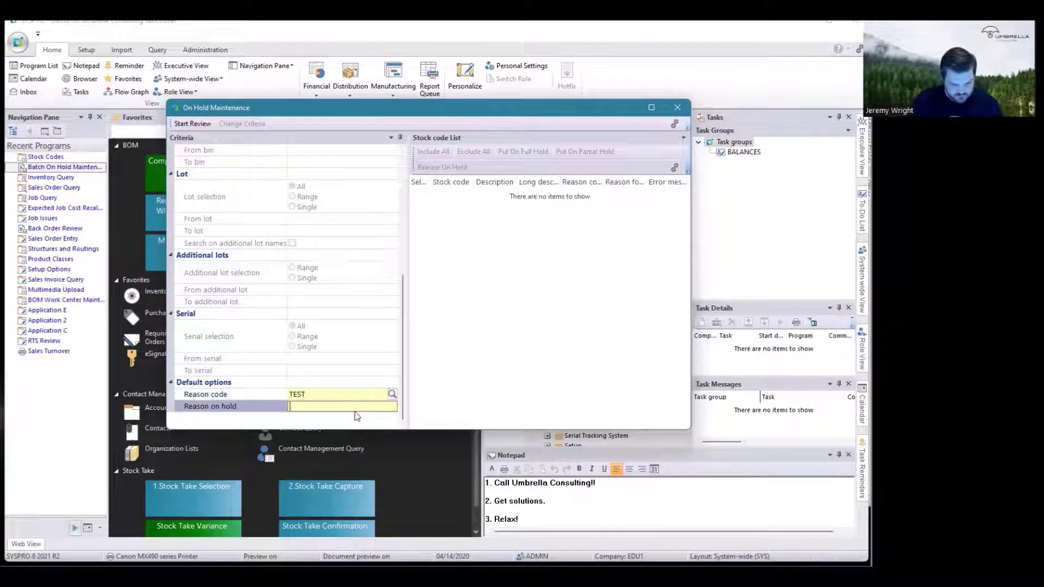
text(test)
click(341, 349)
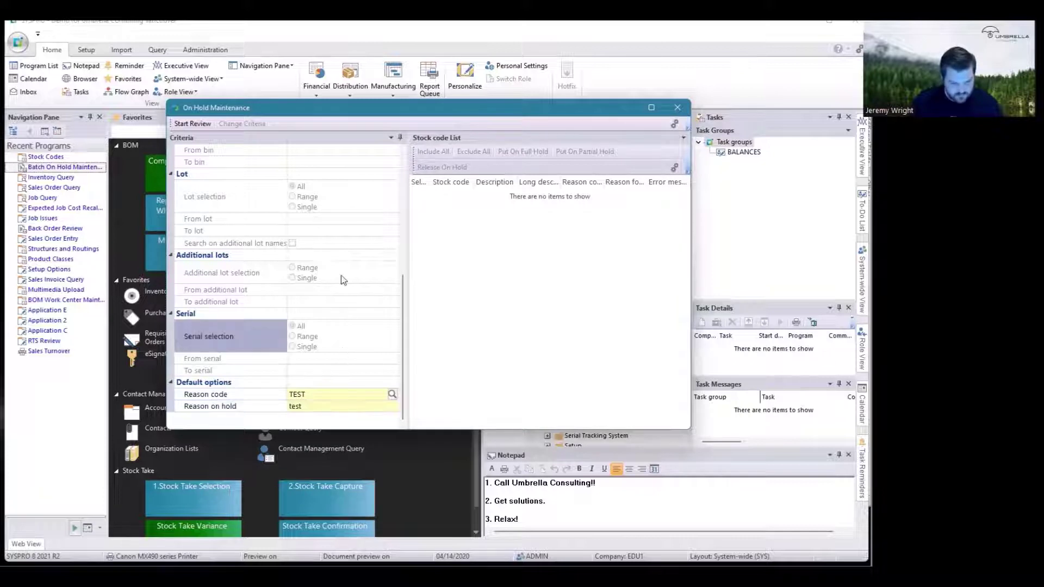
Review matching stock codes and put 235/B24, 235/B36, 235/B42 and 235/B48 on partial hold
click(200, 126)
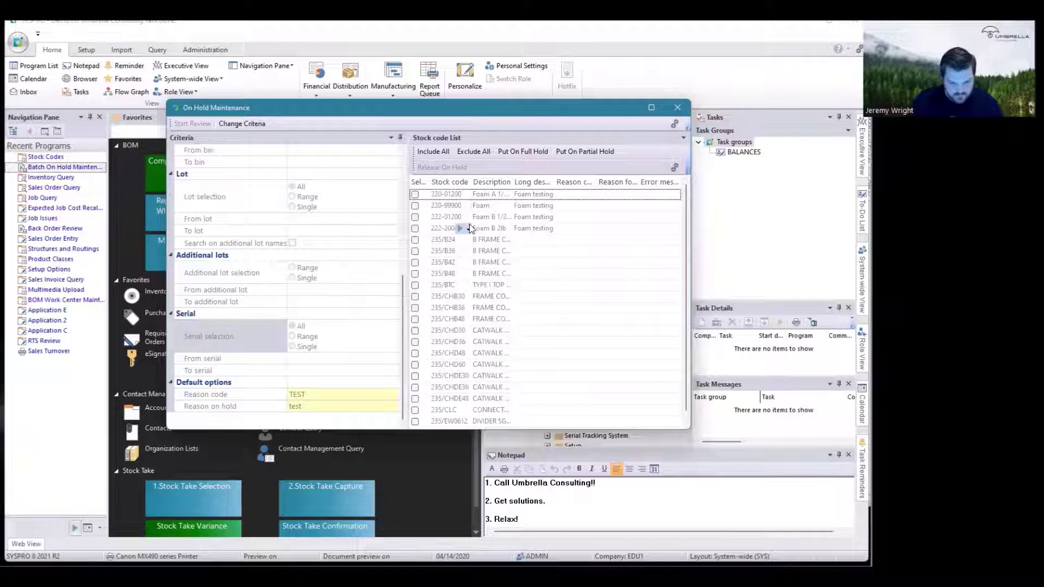
click(415, 240)
click(415, 252)
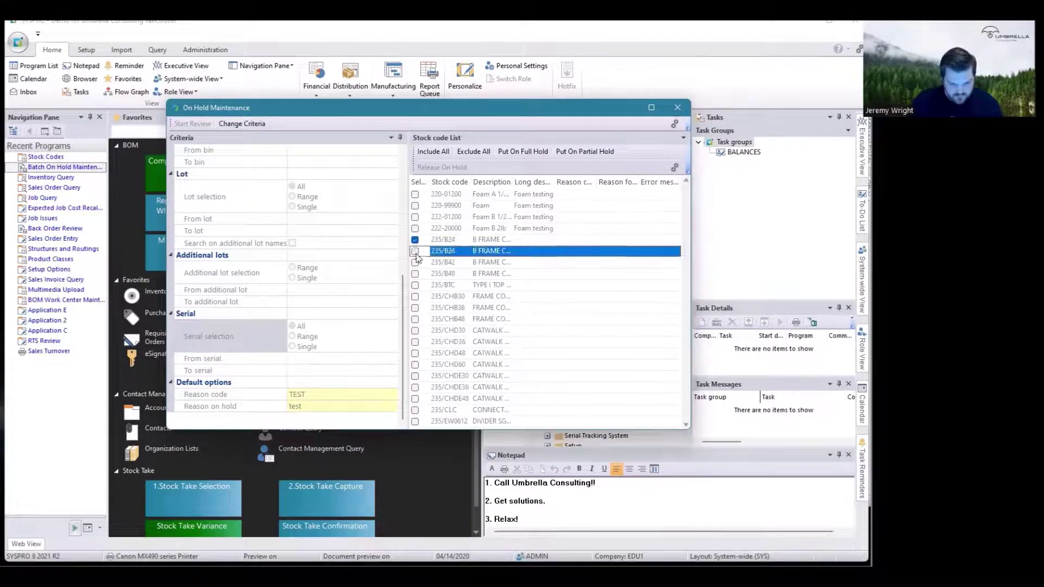
click(416, 263)
click(414, 274)
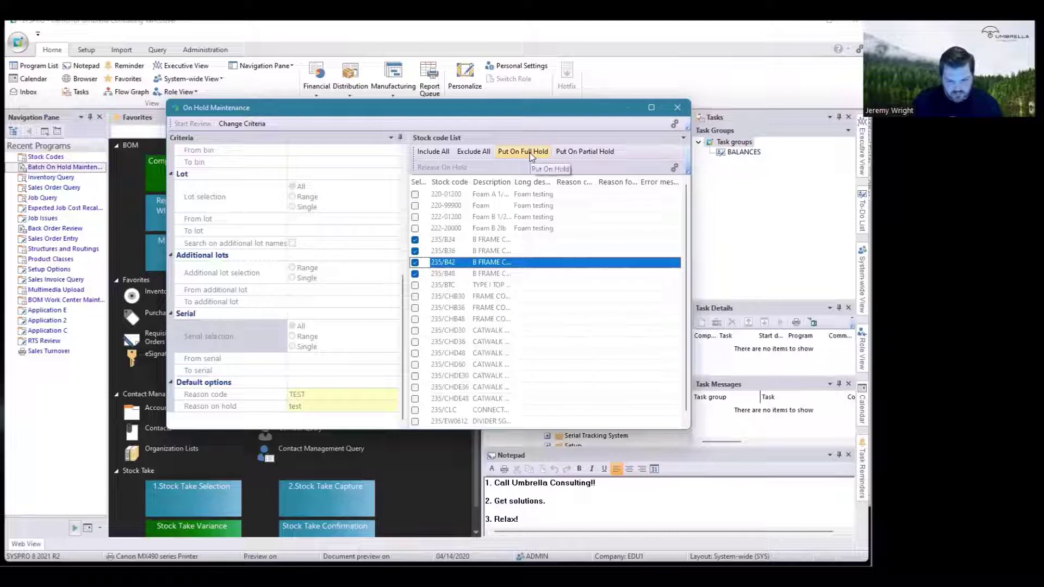
click(580, 155)
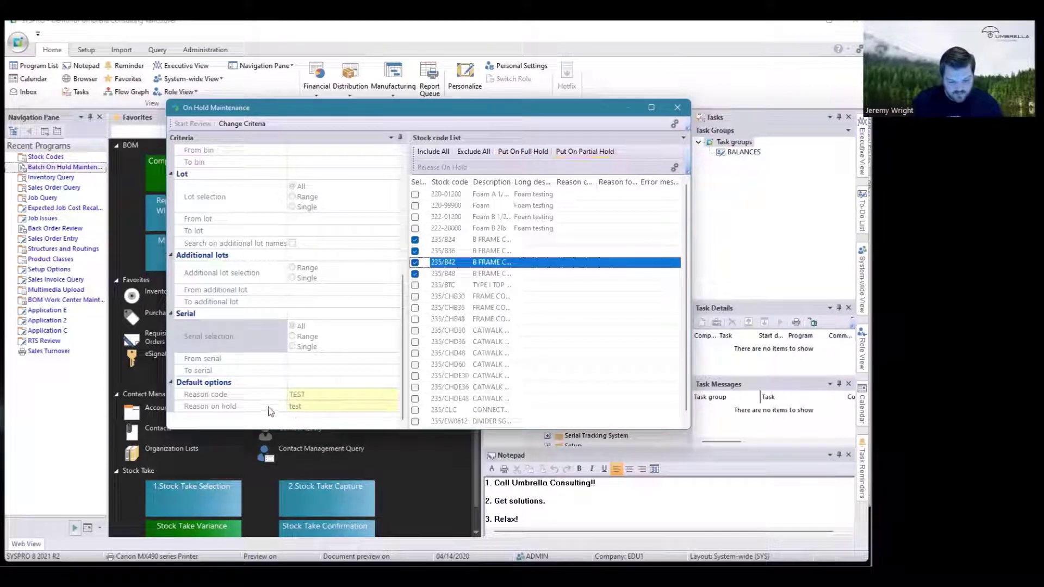
click(592, 159)
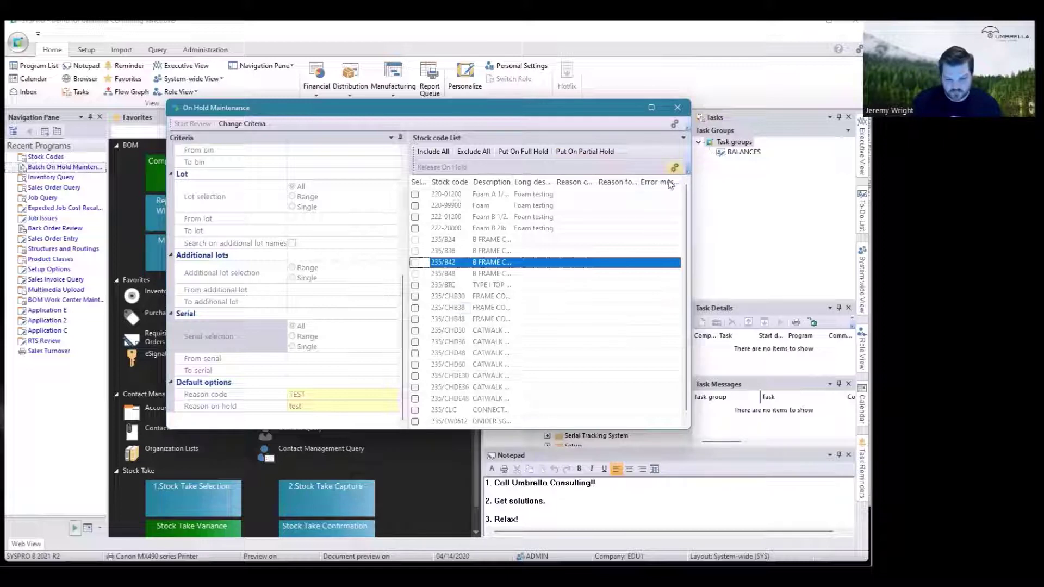
Resize and reposition the On Hold Maintenance window, then close it
drag(690, 187, 780, 186)
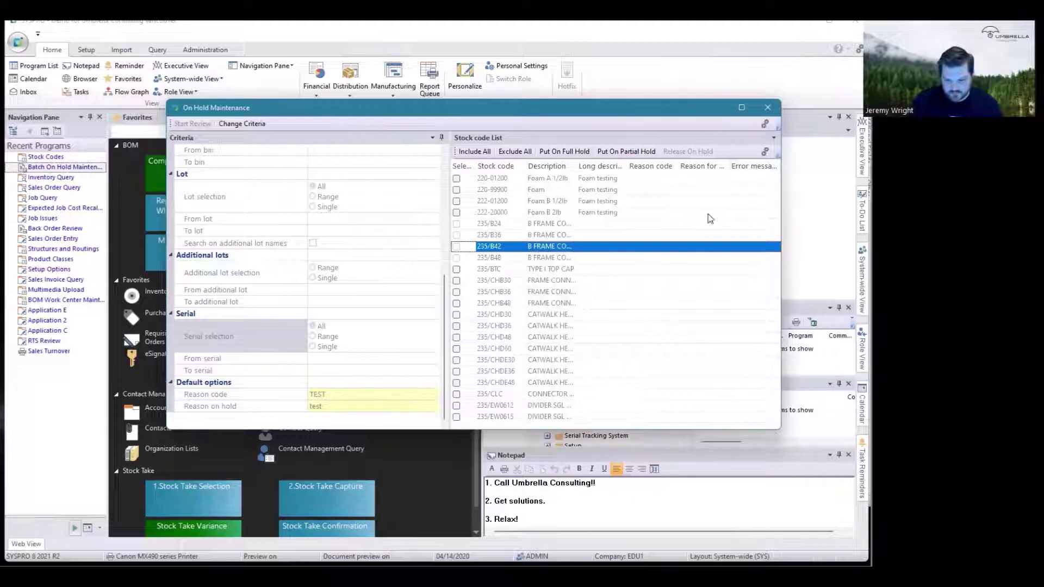
drag(750, 108, 732, 151)
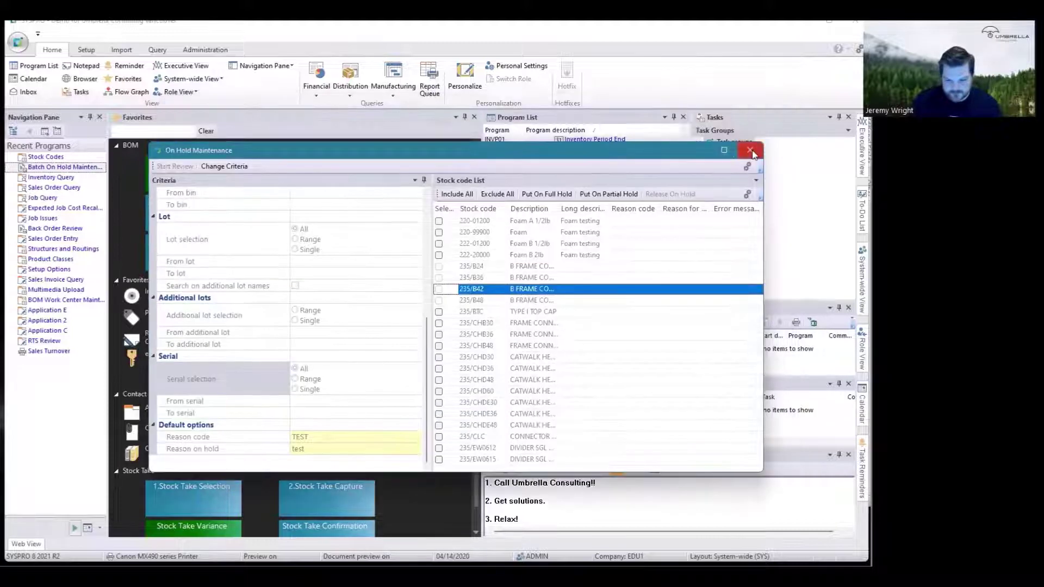
click(750, 150)
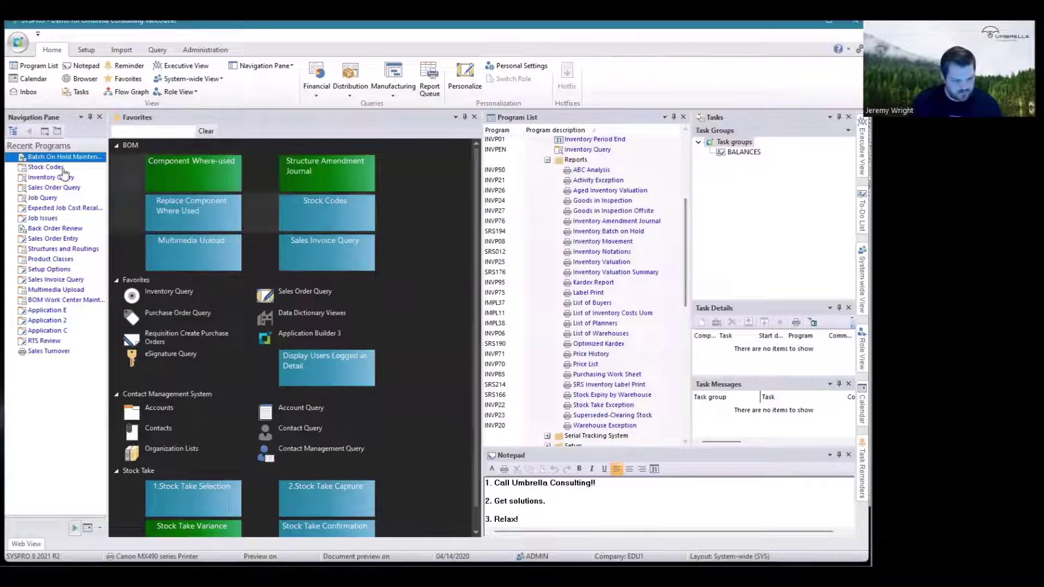
Query B111 in Inventory Query, showing full hold (incorrectly entered twice) and 280 on hand
click(52, 179)
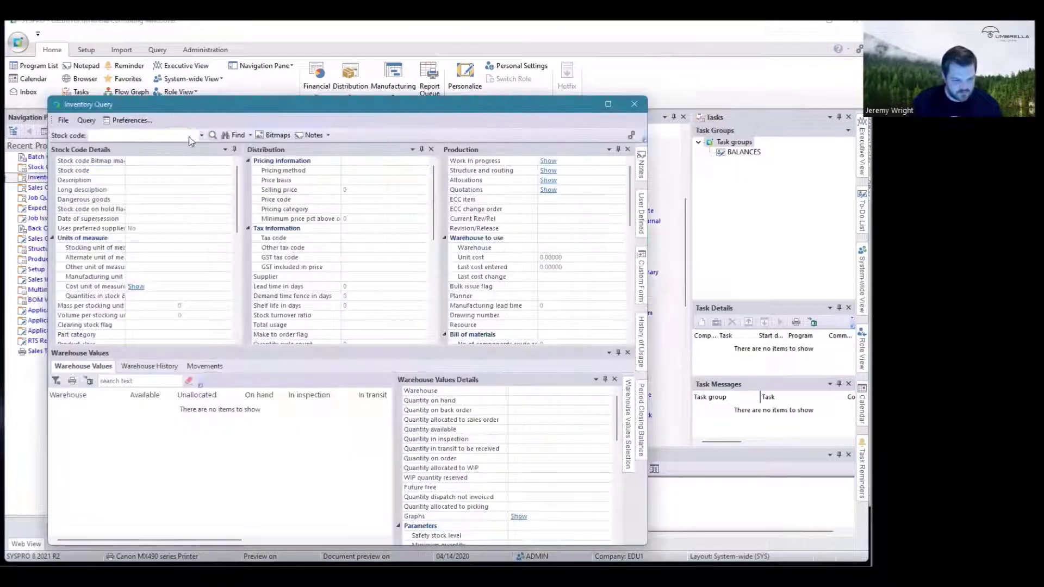
click(188, 136)
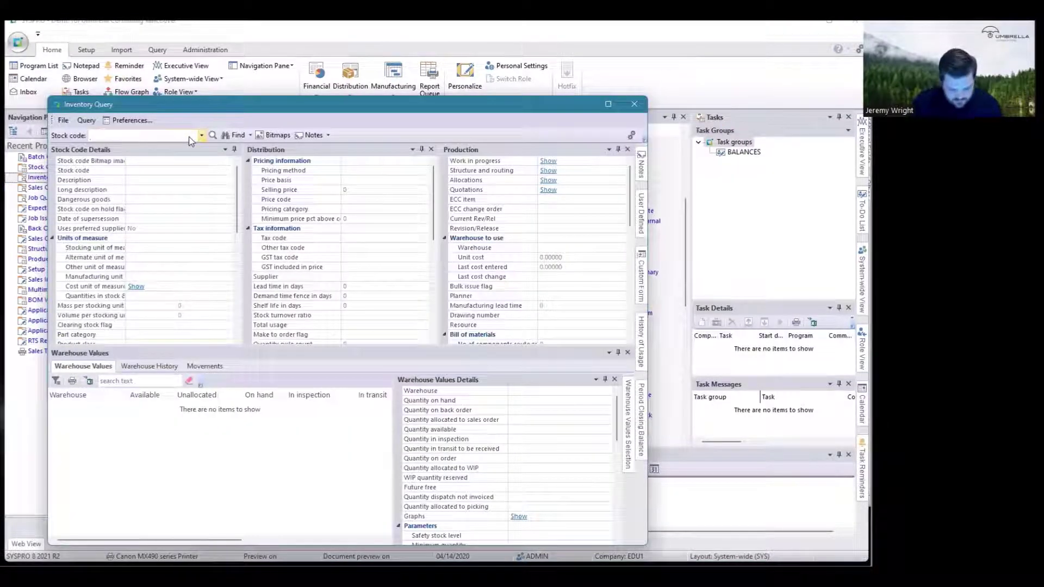
text(B111)
key(Return)
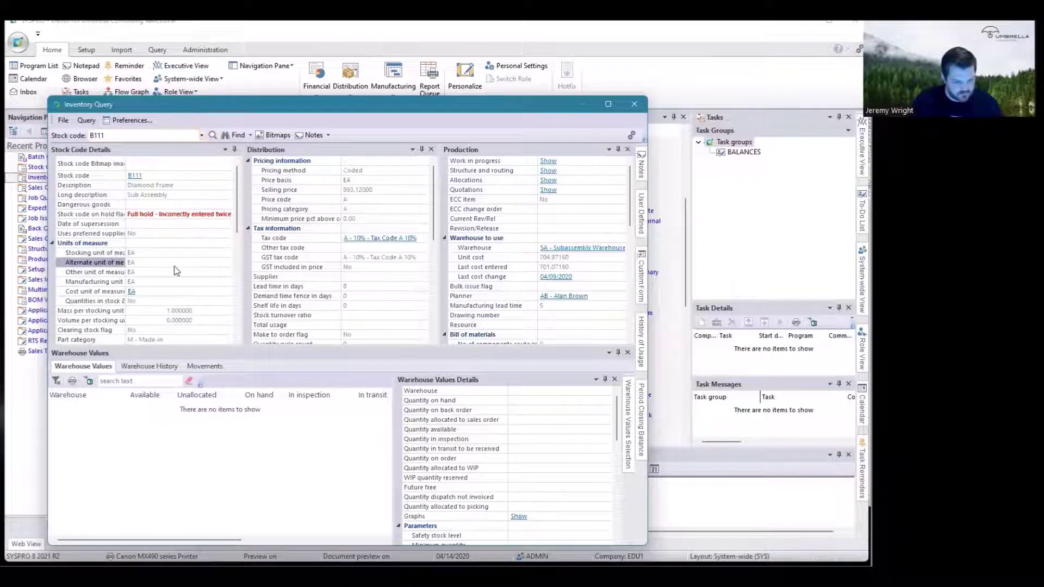
scroll(174, 266, down, 3)
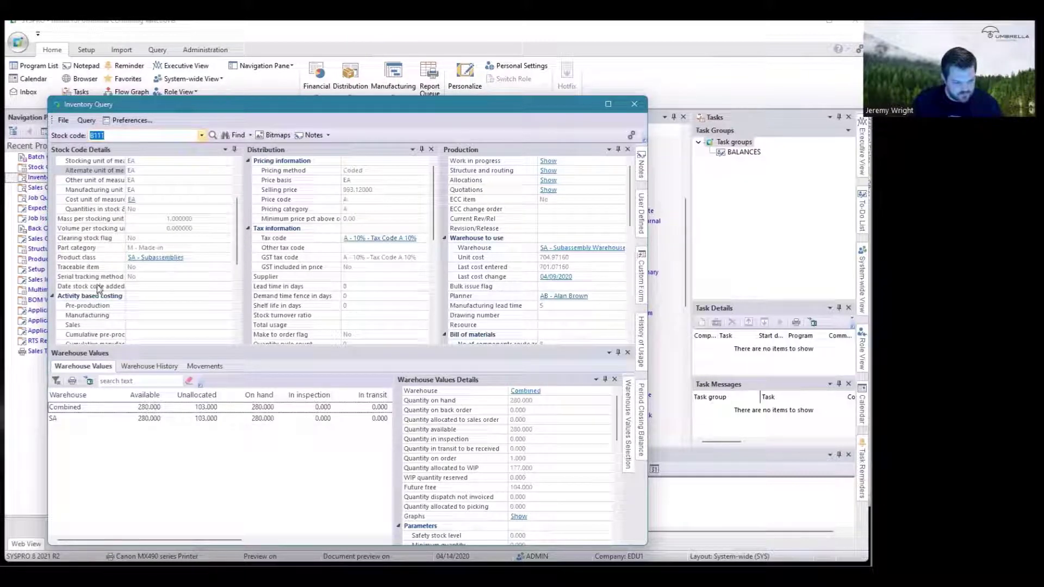
scroll(99, 288, up, 3)
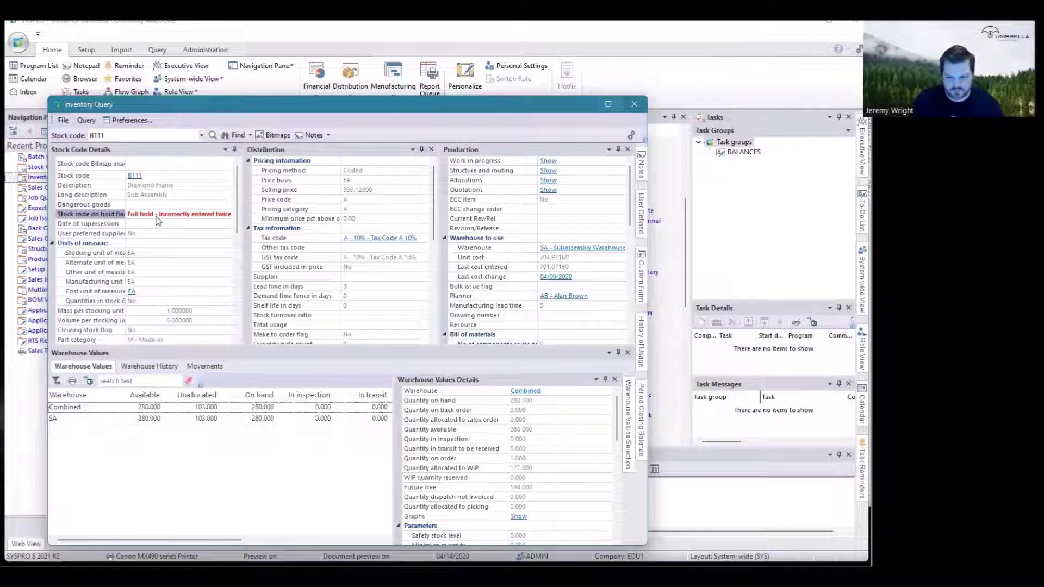